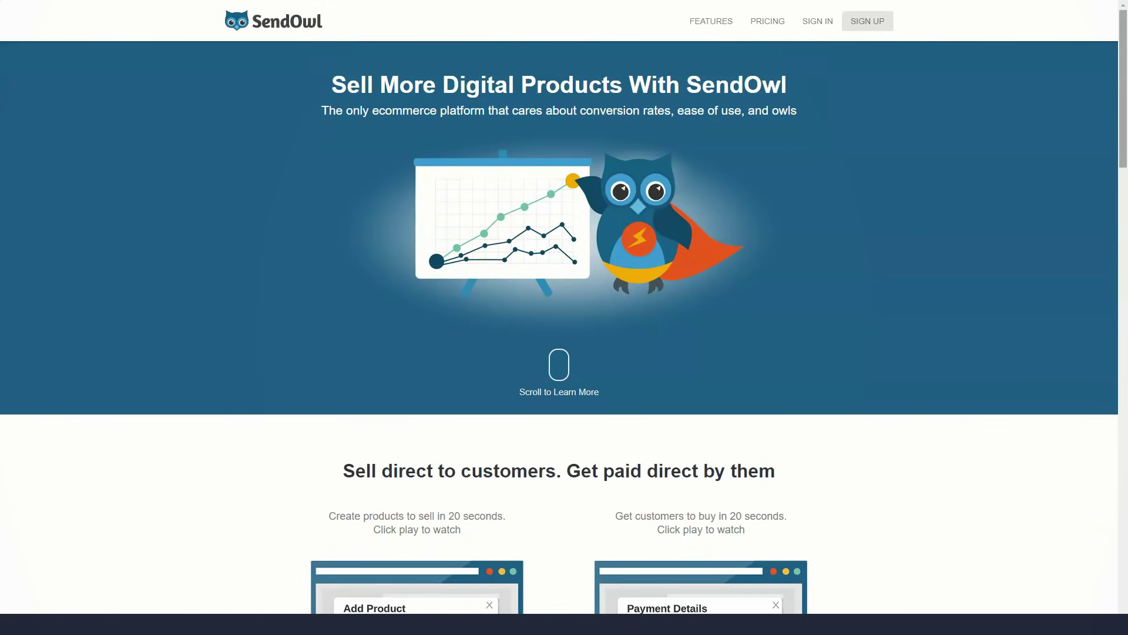
Scroll down the SendOwl homepage past the videos, sales counter and testimonials
{"action": "scroll", "coordinate": [559, 317], "scroll_direction": "down", "scroll_amount": 7}
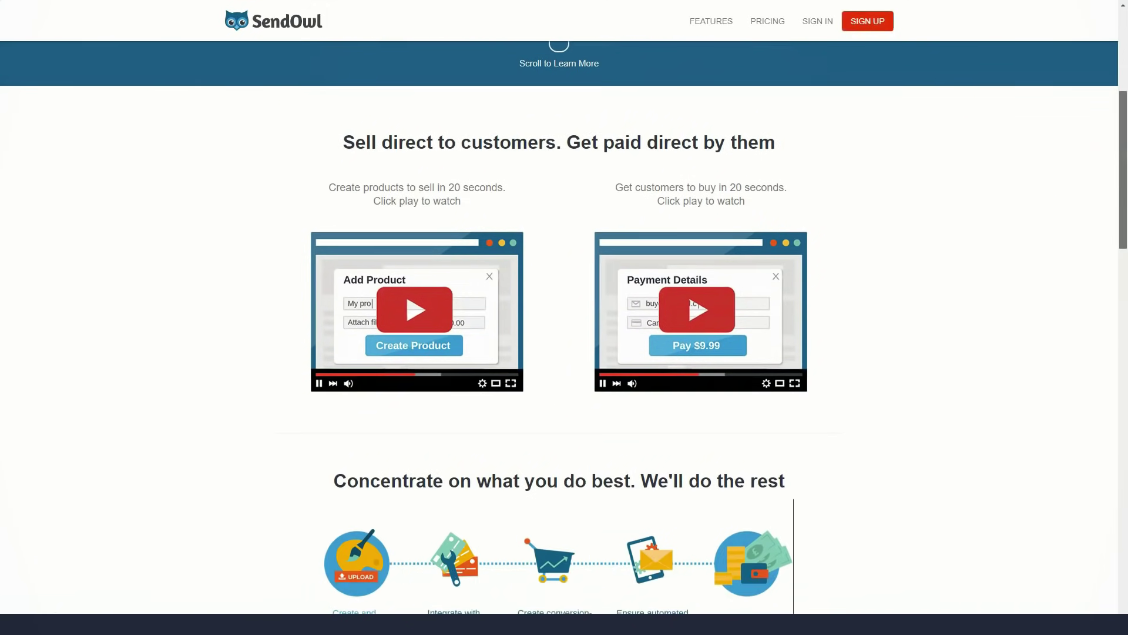
{"action": "scroll", "coordinate": [559, 317], "scroll_direction": "down", "scroll_amount": 4}
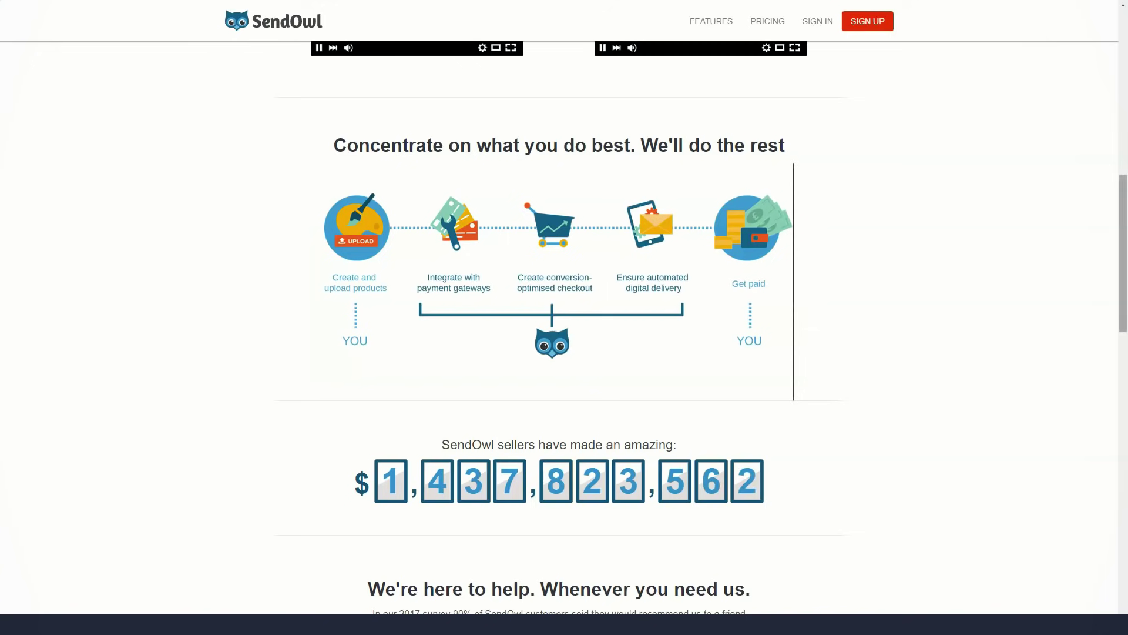
{"action": "scroll", "coordinate": [564, 327], "scroll_direction": "down", "scroll_amount": 4}
{"action": "scroll", "coordinate": [564, 327], "scroll_direction": "down", "scroll_amount": 1}
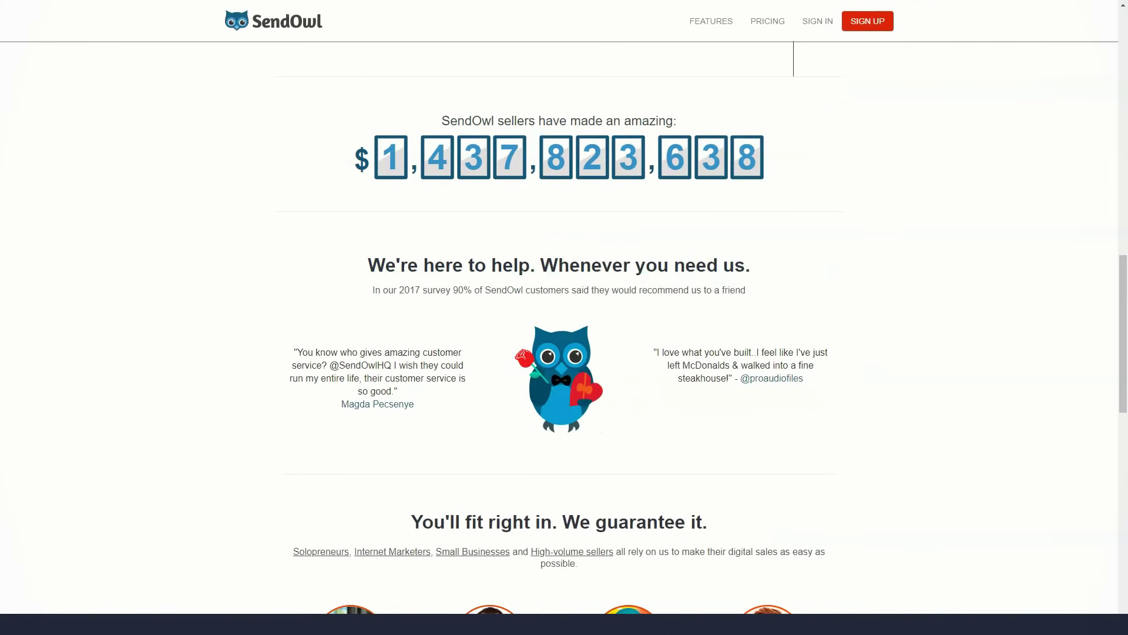
{"action": "scroll", "coordinate": [565, 327], "scroll_direction": "down", "scroll_amount": 3}
{"action": "scroll", "coordinate": [565, 327], "scroll_direction": "down", "scroll_amount": 5}
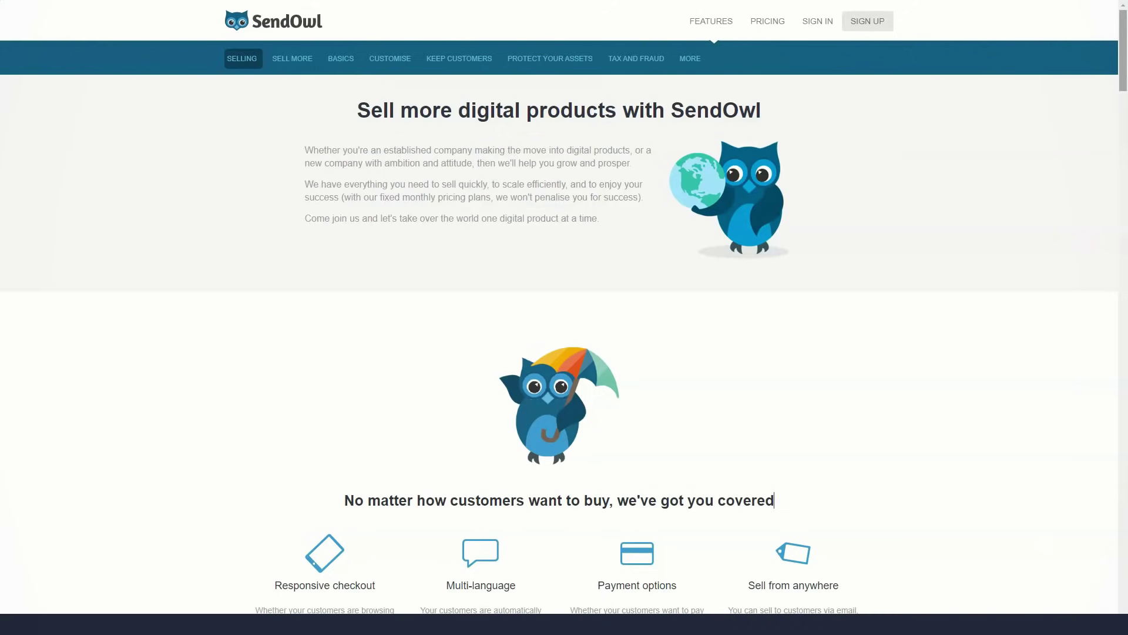
Scroll the Features page past the Shopify quote to the Affiliates, Upsells and discounts features
{"action": "scroll", "coordinate": [559, 351], "scroll_direction": "down", "scroll_amount": 4}
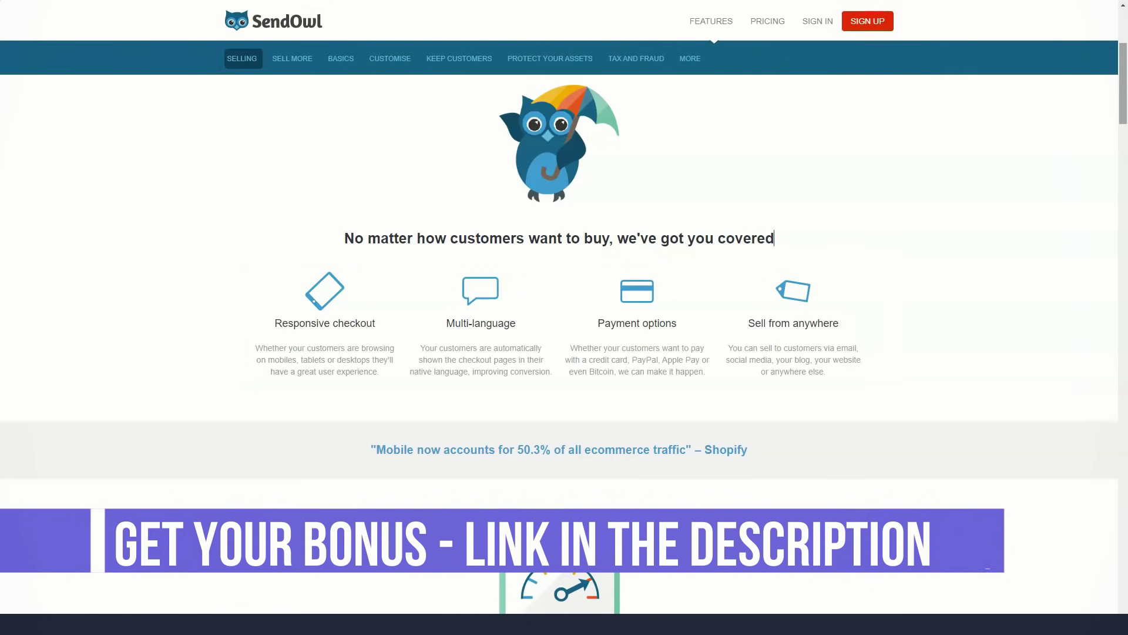
{"action": "scroll", "coordinate": [559, 329], "scroll_direction": "down", "scroll_amount": 3}
{"action": "scroll", "coordinate": [560, 329], "scroll_direction": "down", "scroll_amount": 2}
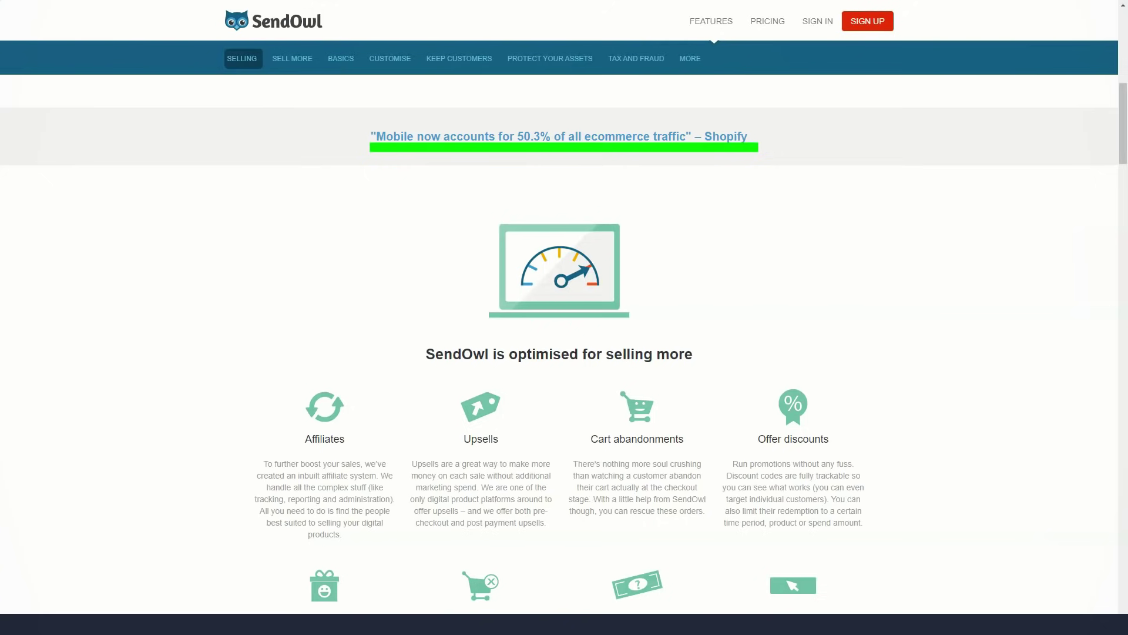
{"action": "scroll", "coordinate": [559, 344], "scroll_direction": "down", "scroll_amount": 3}
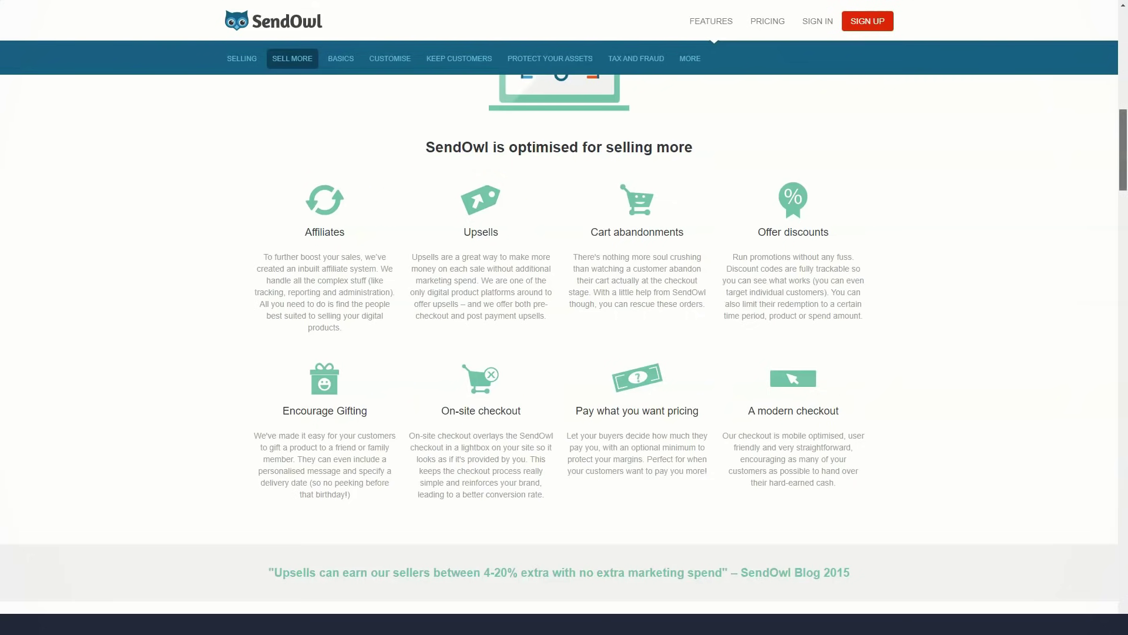
Scroll past 'Sell whatever you want' to Safe and secure, Super-fast delivery and Shopping cart
{"action": "scroll", "coordinate": [564, 347], "scroll_direction": "down", "scroll_amount": 9}
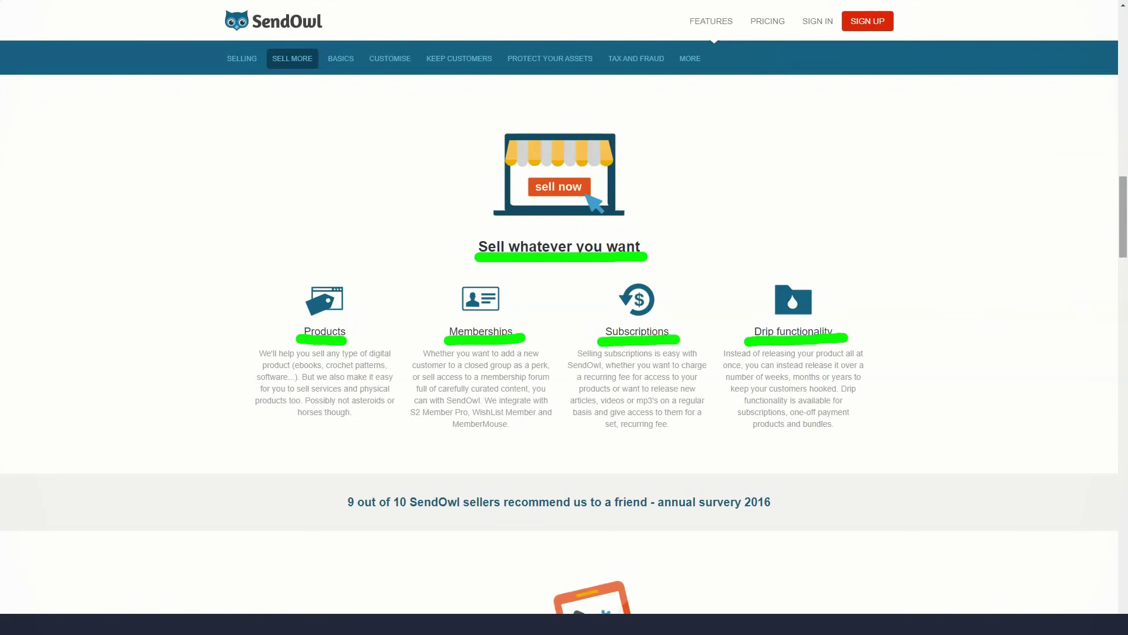
{"action": "scroll", "coordinate": [564, 353], "scroll_direction": "down", "scroll_amount": 7}
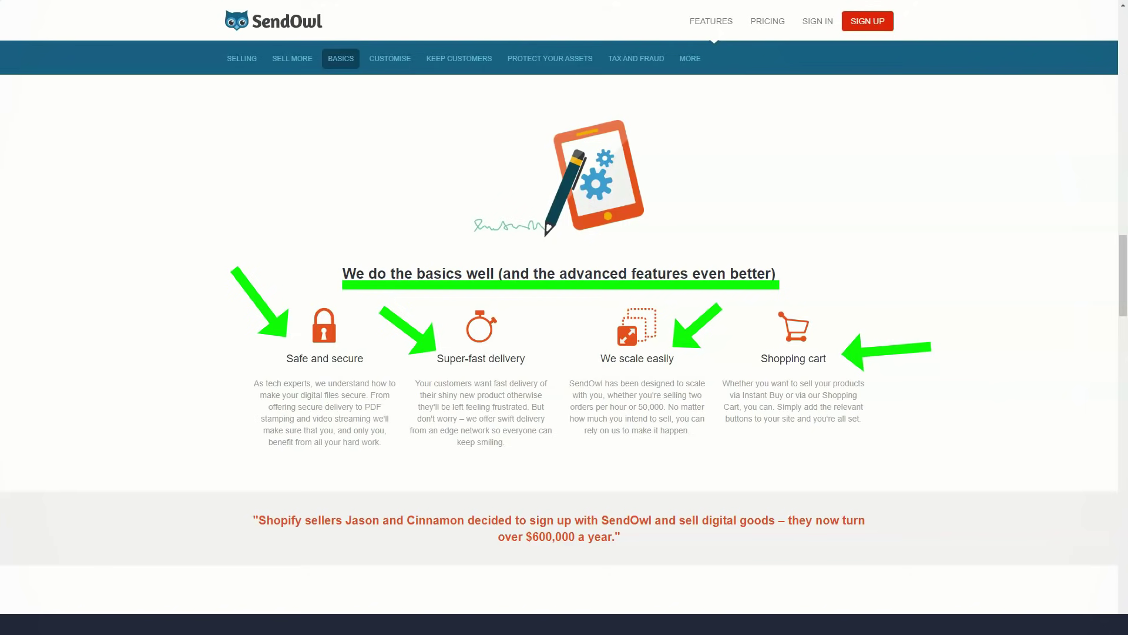
Scroll through Customise and Keep Customers down to PDF protection, license keys and video streaming
{"action": "scroll", "coordinate": [565, 317], "scroll_direction": "down", "scroll_amount": 5}
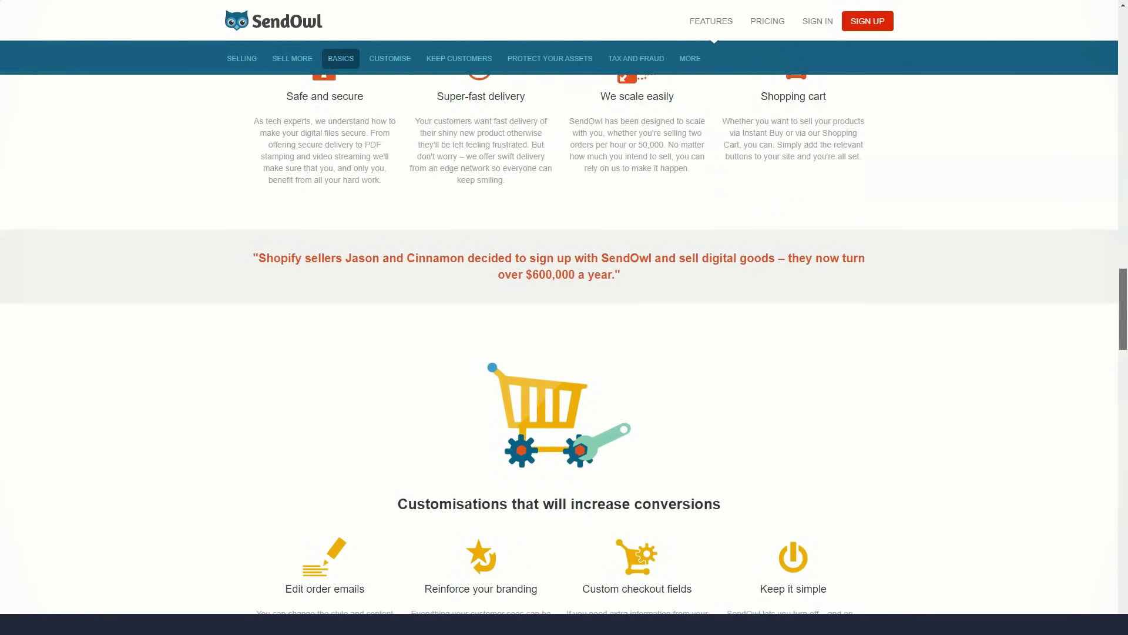
{"action": "scroll", "coordinate": [564, 353], "scroll_direction": "down", "scroll_amount": 4}
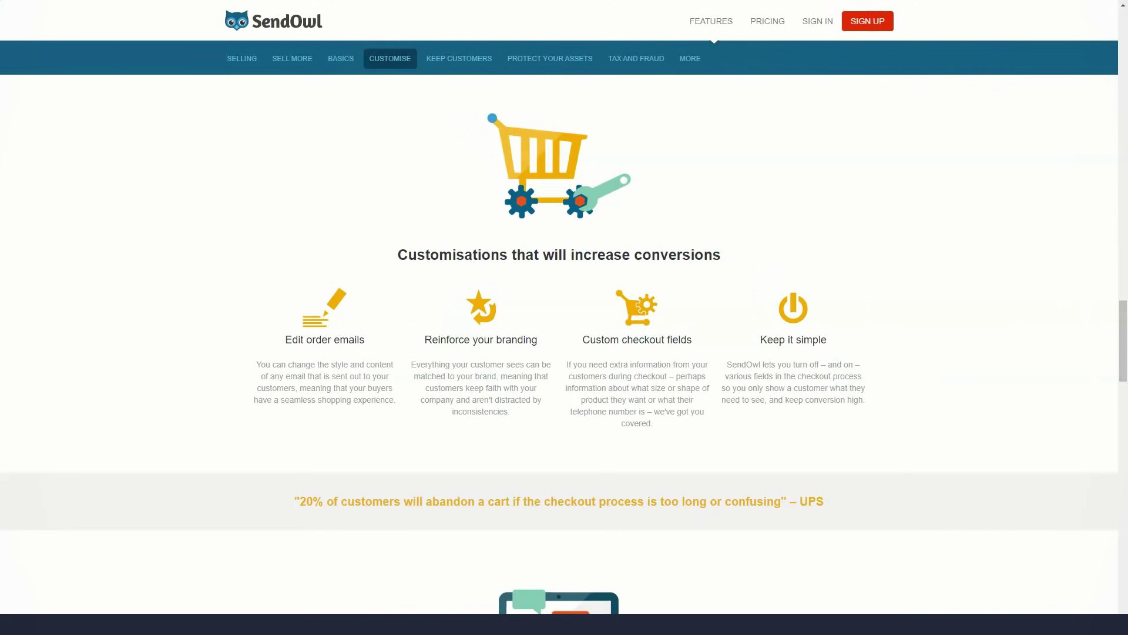
{"action": "scroll", "coordinate": [559, 352], "scroll_direction": "down", "scroll_amount": 7}
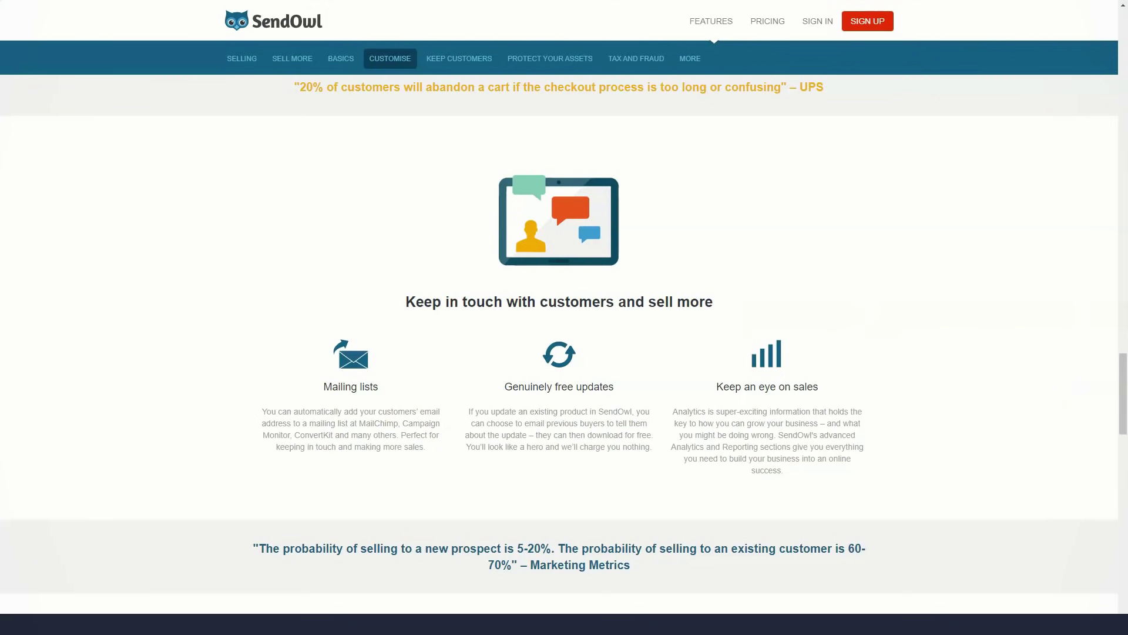
{"action": "scroll", "coordinate": [564, 340], "scroll_direction": "down", "scroll_amount": 5}
Scroll past Protect Your Assets to managing taxes, fraud filtering, API access and two-factor auth
{"action": "scroll", "coordinate": [565, 345], "scroll_direction": "down", "scroll_amount": 3}
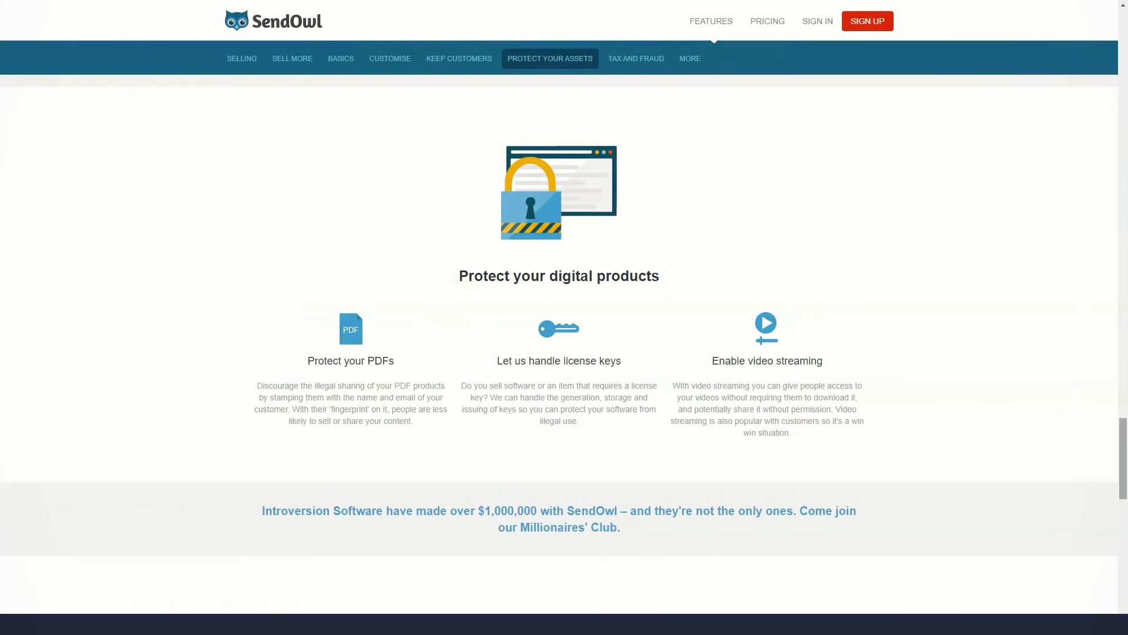
{"action": "scroll", "coordinate": [559, 347], "scroll_direction": "down", "scroll_amount": 6}
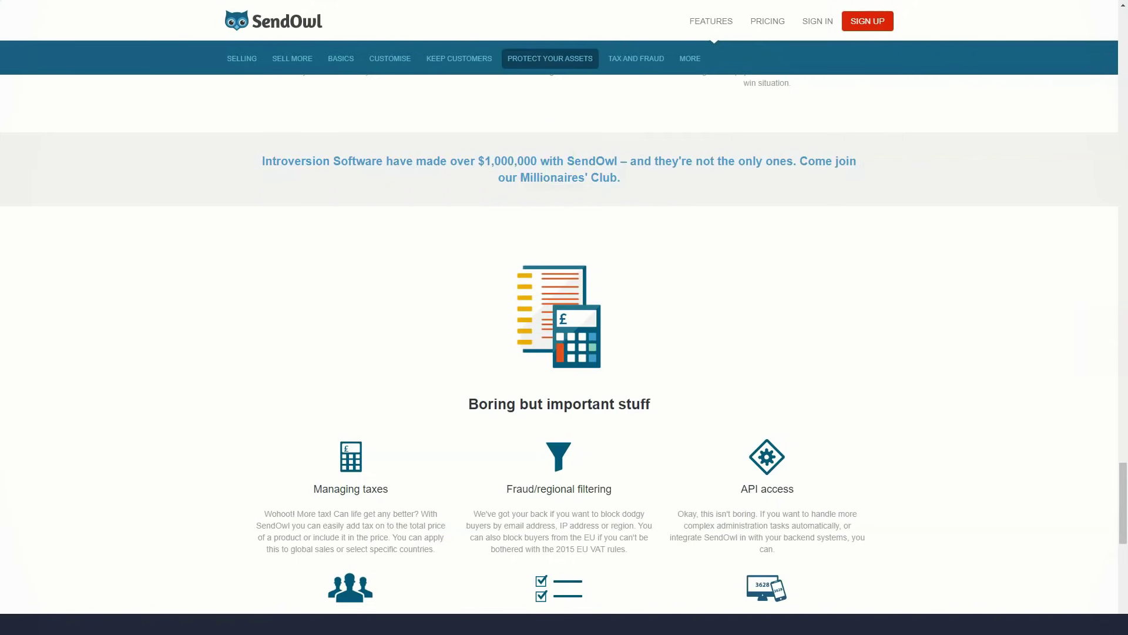
{"action": "scroll", "coordinate": [559, 346], "scroll_direction": "down", "scroll_amount": 3}
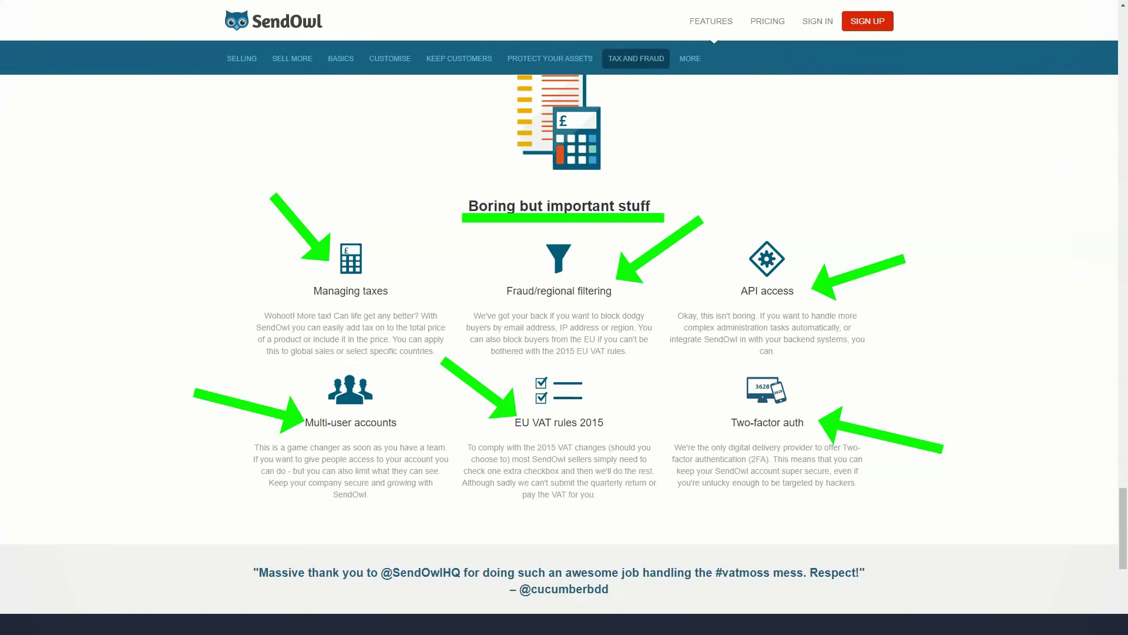
Scroll to the end of the Features page
{"action": "scroll", "coordinate": [565, 344], "scroll_direction": "down", "scroll_amount": 4}
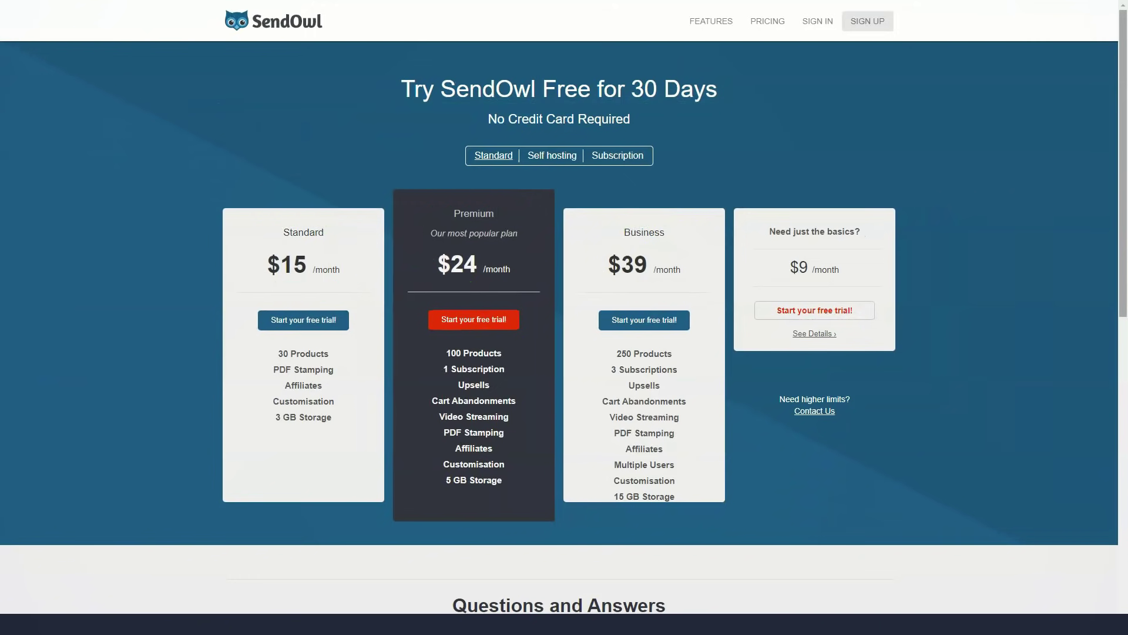
Scroll down through the Q&A section of the Pricing page
{"action": "scroll", "coordinate": [565, 317], "scroll_direction": "down", "scroll_amount": 2}
{"action": "scroll", "coordinate": [564, 318], "scroll_direction": "down", "scroll_amount": 3}
{"action": "scroll", "coordinate": [565, 318], "scroll_direction": "down", "scroll_amount": 3}
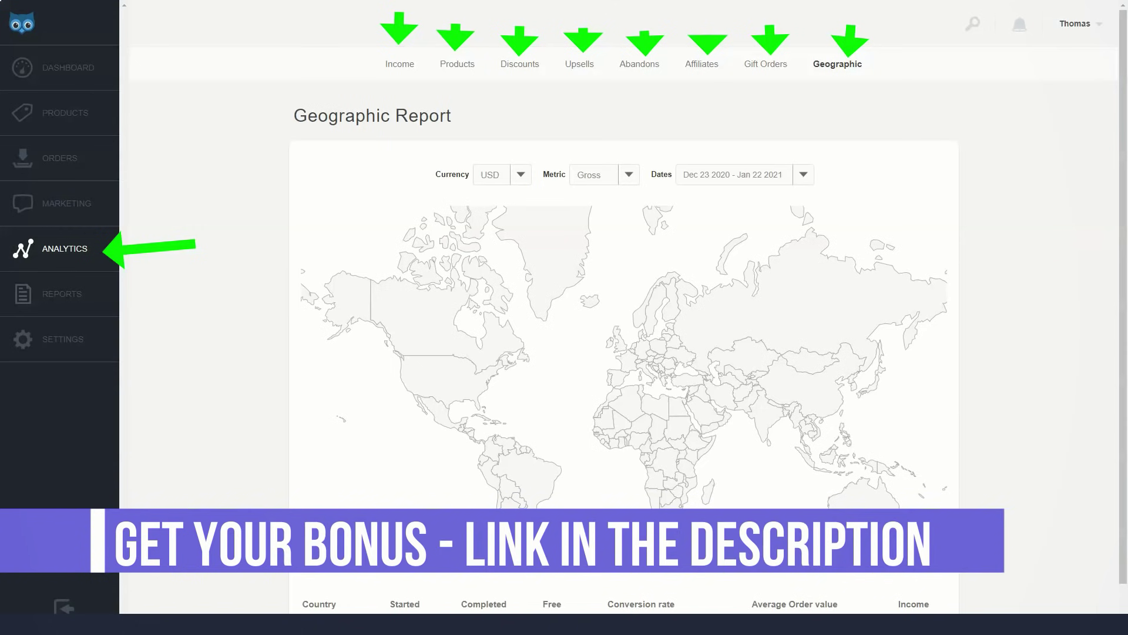
Scroll down the SendOwl blog's list of posts
{"action": "scroll", "coordinate": [623, 318], "scroll_direction": "down", "scroll_amount": 1}
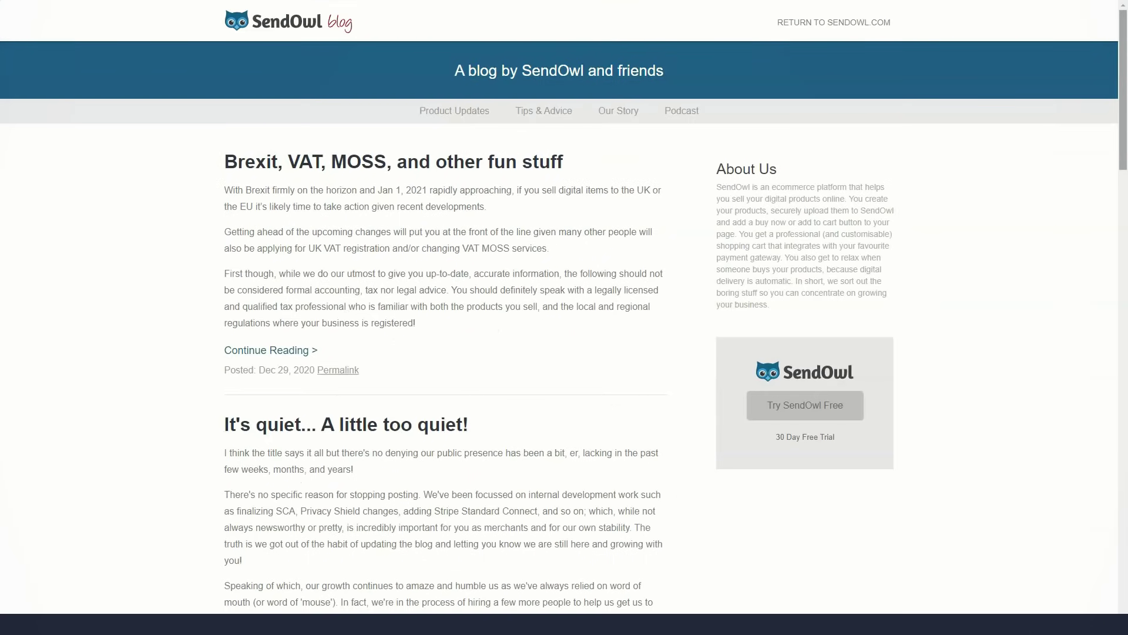
Scroll through the Product Updates posts to 'It's our 7th birthday!' and the 11-page pagination
{"action": "scroll", "coordinate": [560, 317], "scroll_direction": "down", "scroll_amount": 4}
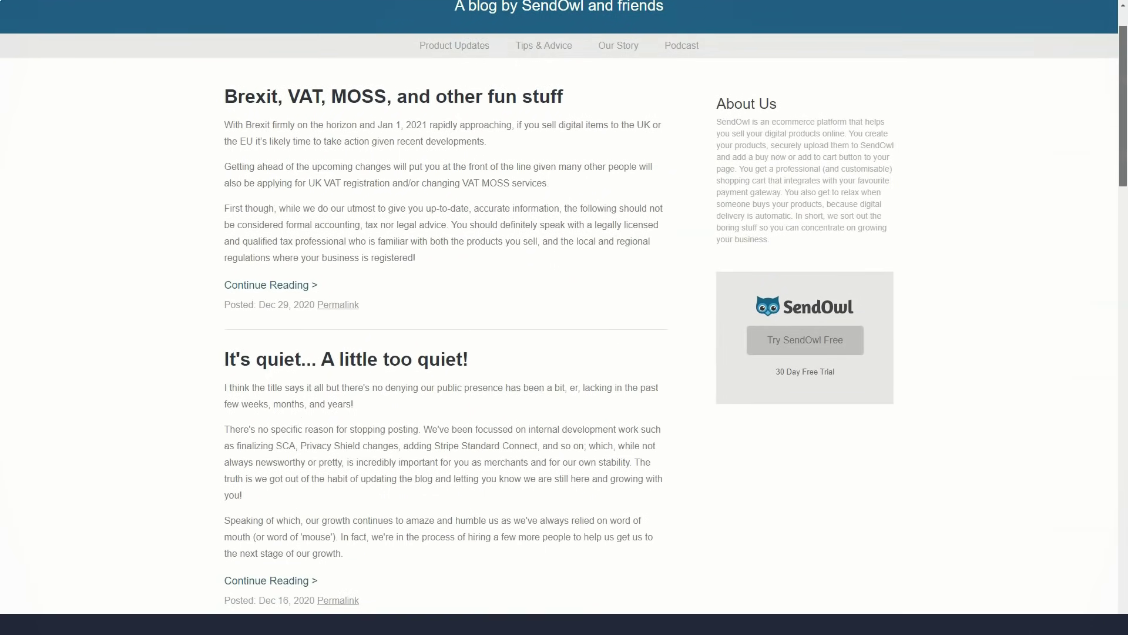
{"action": "scroll", "coordinate": [560, 317], "scroll_direction": "down", "scroll_amount": 3}
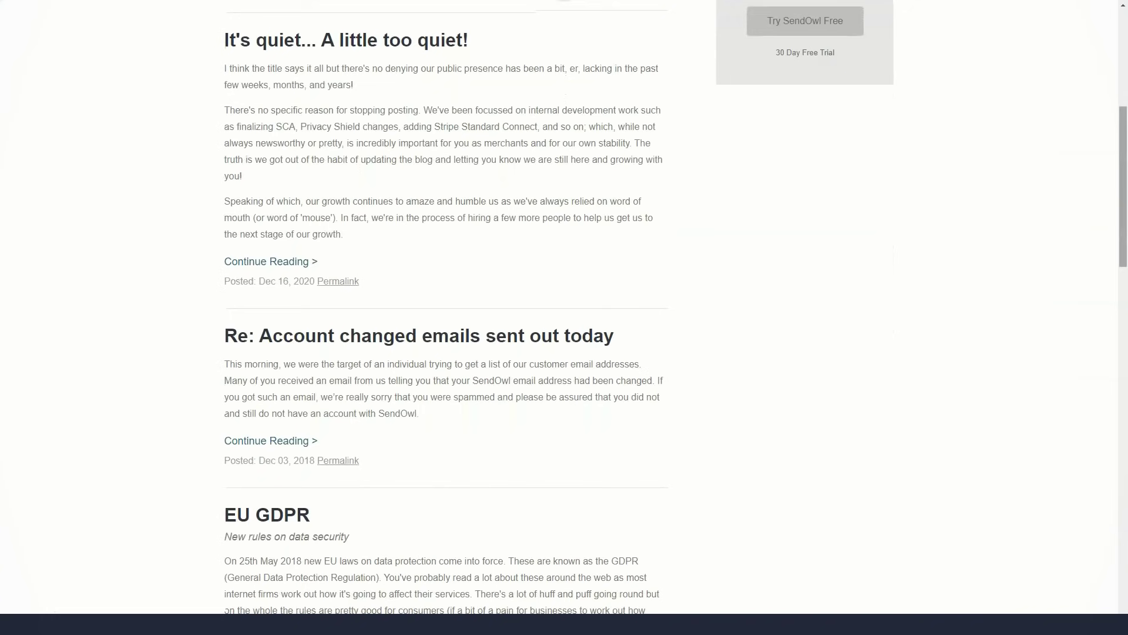
{"action": "scroll", "coordinate": [565, 318], "scroll_direction": "down", "scroll_amount": 5}
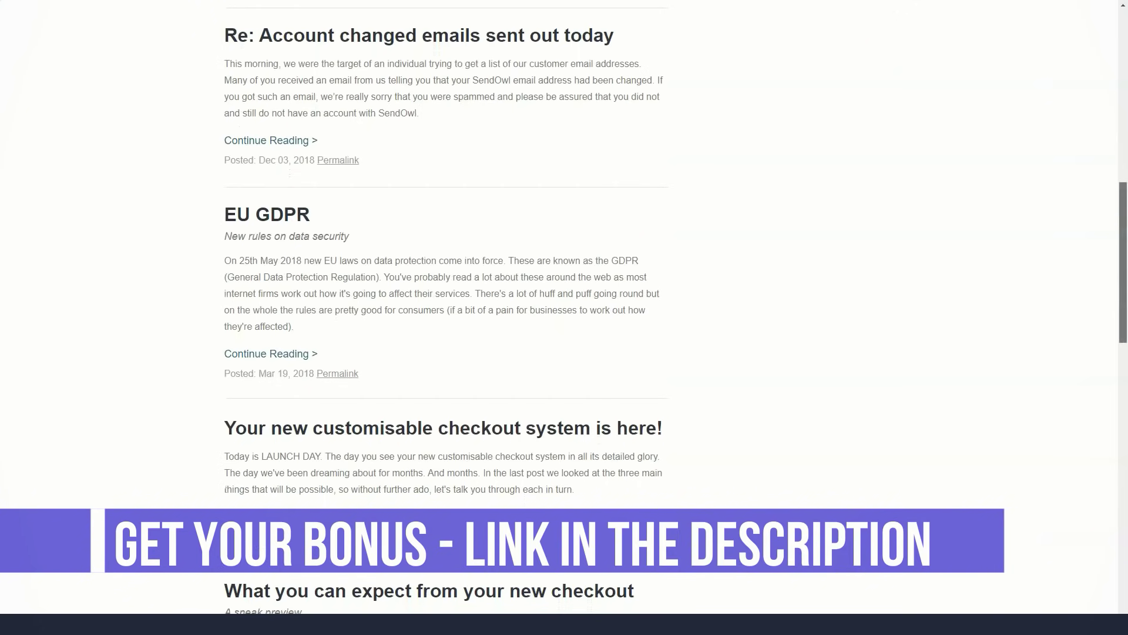
{"action": "scroll", "coordinate": [564, 318], "scroll_direction": "down", "scroll_amount": 4}
{"action": "scroll", "coordinate": [565, 317], "scroll_direction": "down", "scroll_amount": 3}
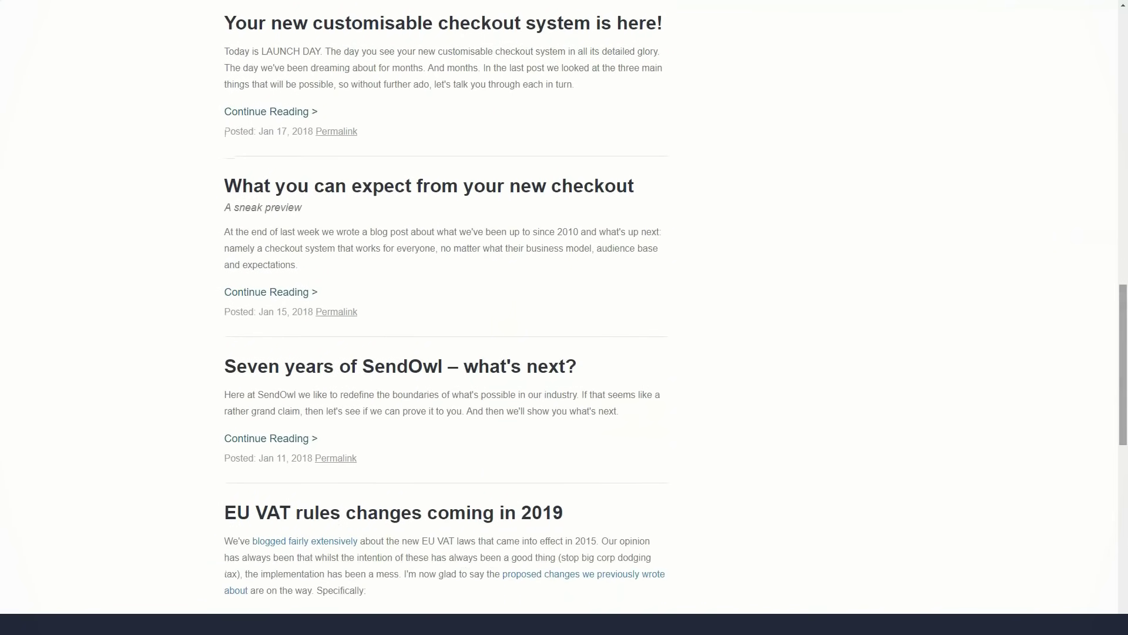
{"action": "scroll", "coordinate": [448, 317], "scroll_direction": "down", "scroll_amount": 3}
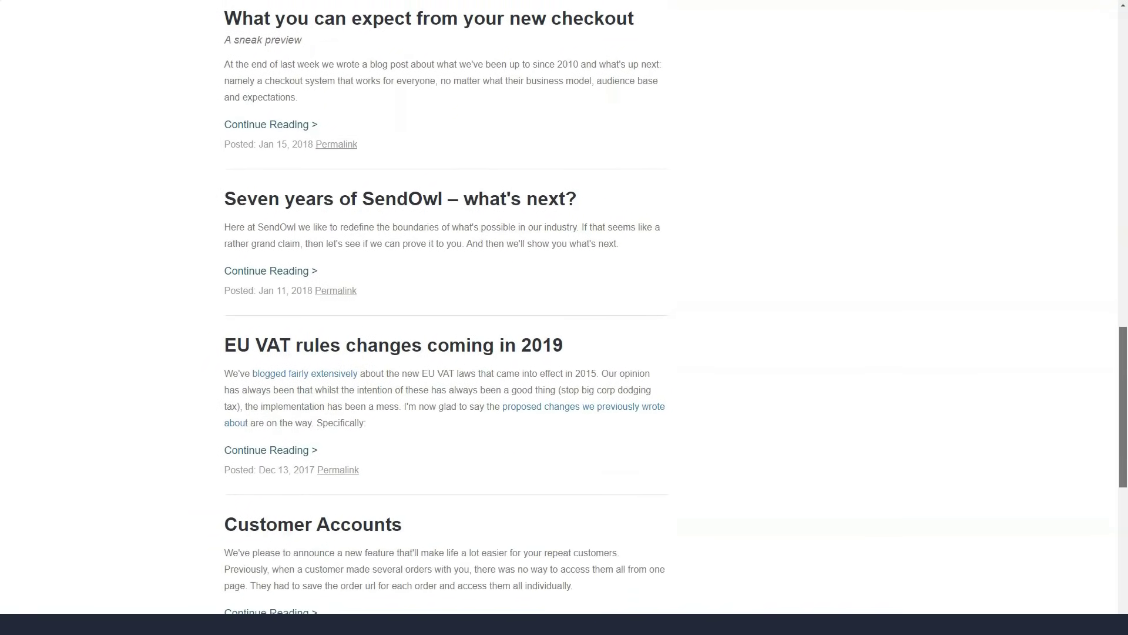
{"action": "scroll", "coordinate": [446, 317], "scroll_direction": "down", "scroll_amount": 3}
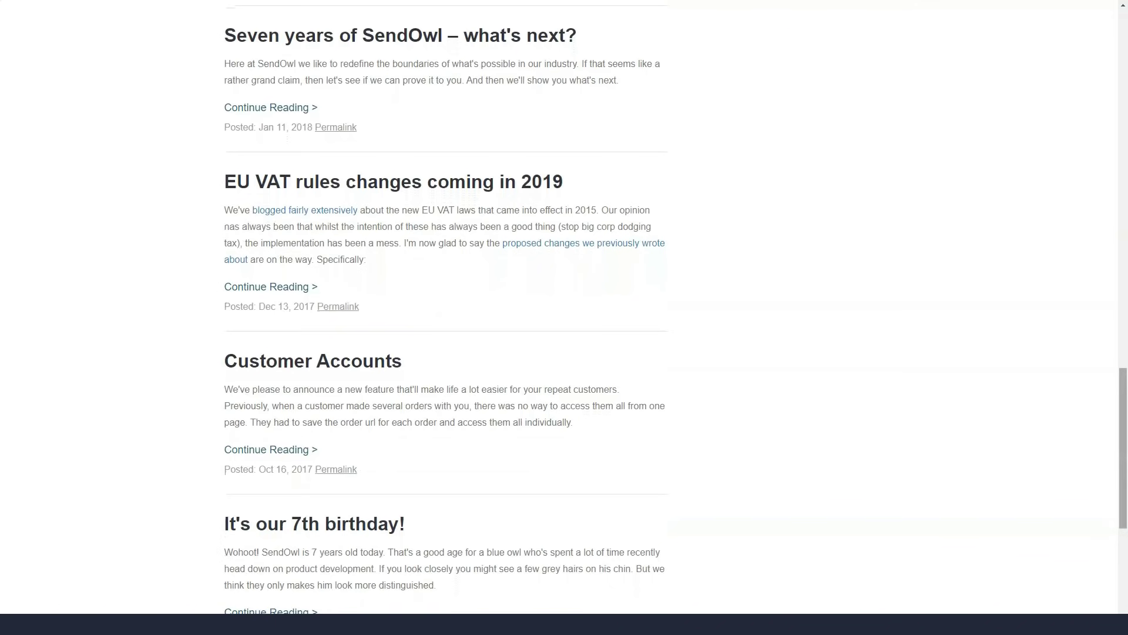
{"action": "scroll", "coordinate": [446, 317], "scroll_direction": "down", "scroll_amount": 2}
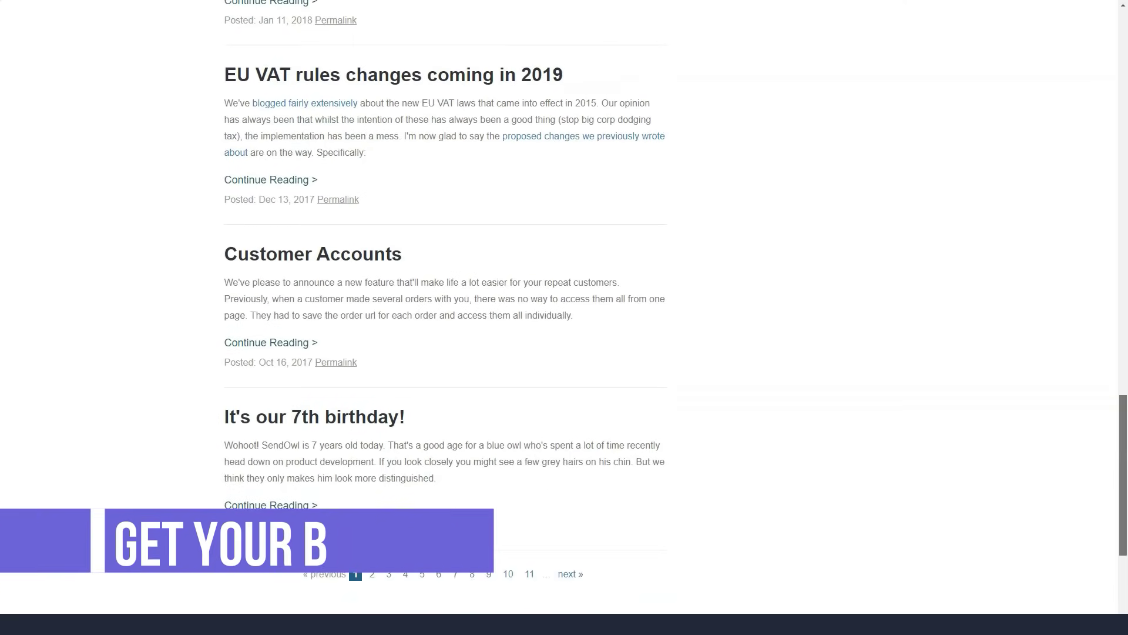
{"action": "scroll", "coordinate": [447, 317], "scroll_direction": "down", "scroll_amount": 1}
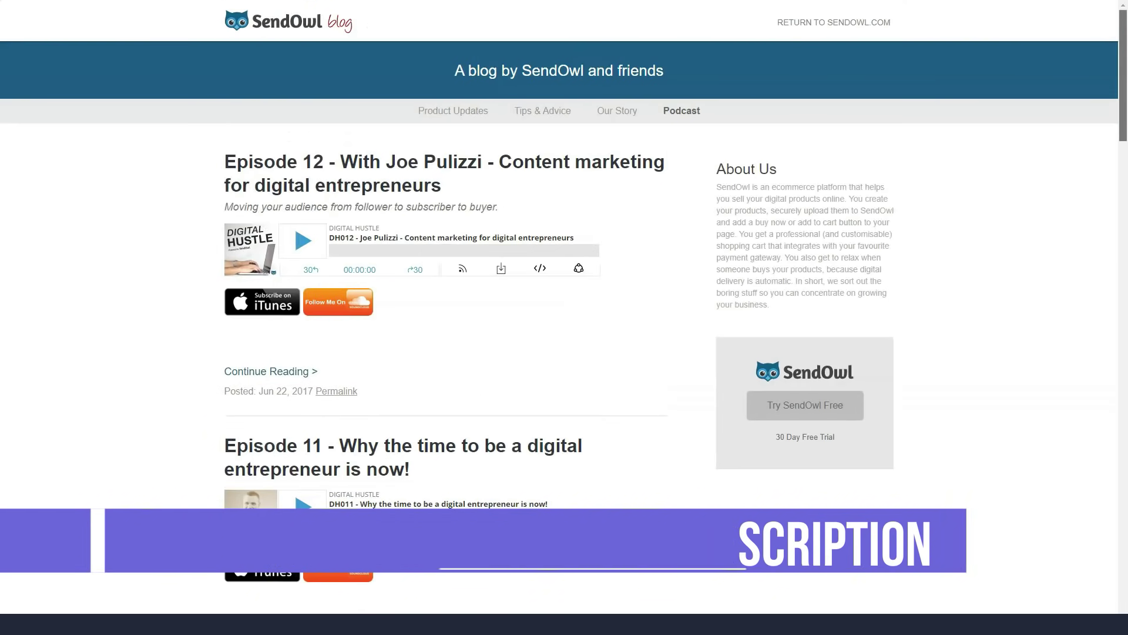
{"action": "scroll", "coordinate": [558, 317], "scroll_direction": "down", "scroll_amount": 1}
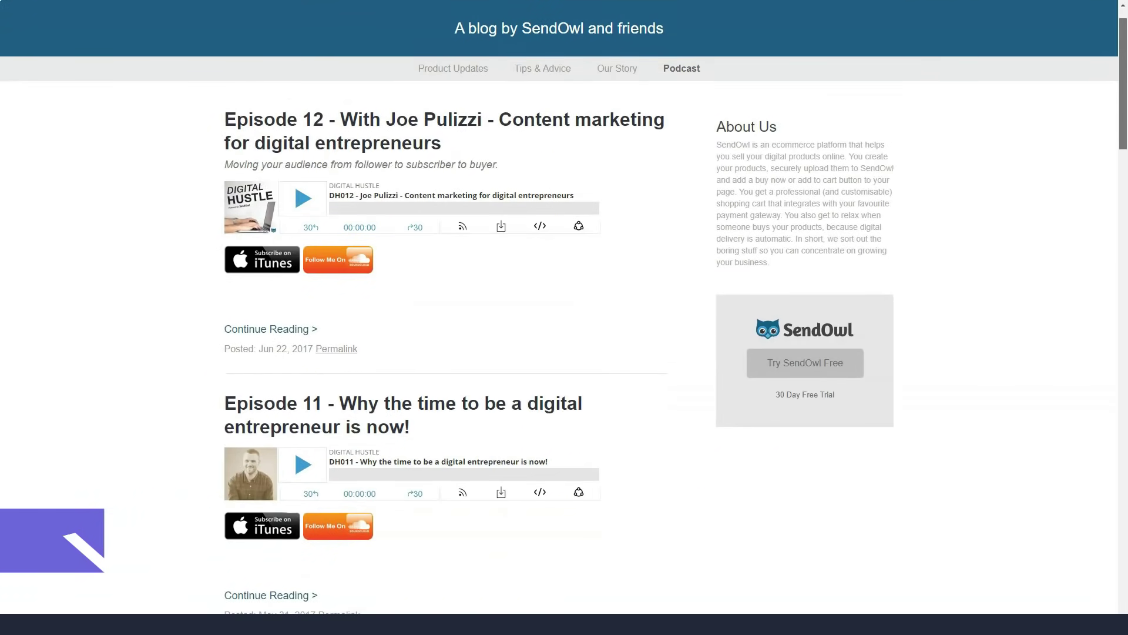
{"action": "scroll", "coordinate": [558, 318], "scroll_direction": "down", "scroll_amount": 5}
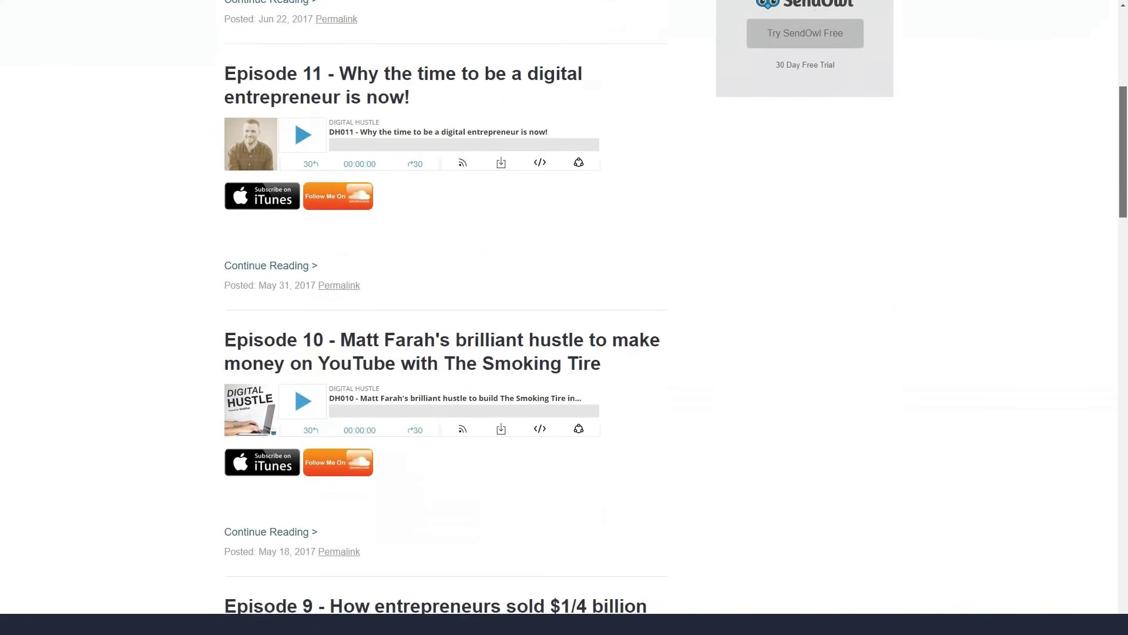
{"action": "scroll", "coordinate": [558, 317], "scroll_direction": "down", "scroll_amount": 1}
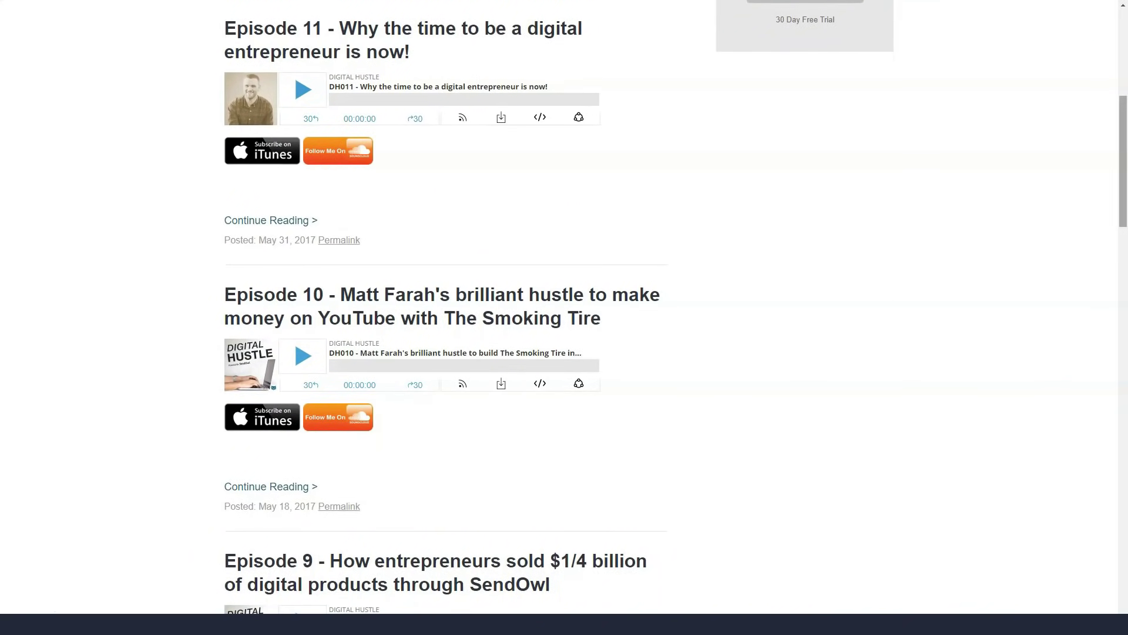
{"action": "scroll", "coordinate": [558, 317], "scroll_direction": "up", "scroll_amount": 7}
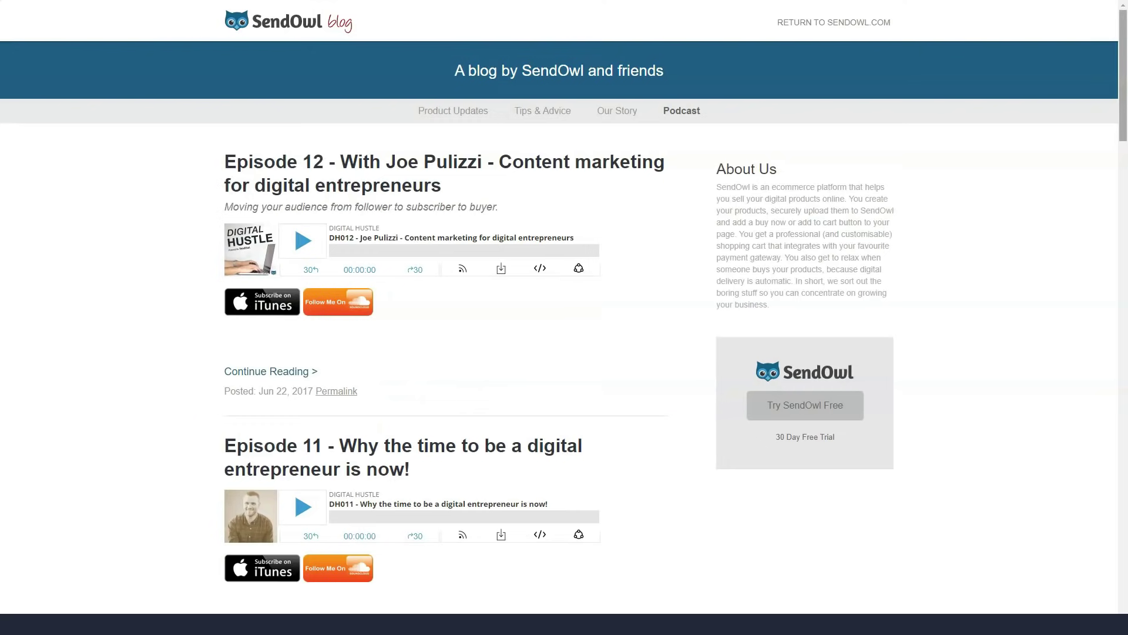
{"action": "scroll", "coordinate": [558, 318], "scroll_direction": "down", "scroll_amount": 6}
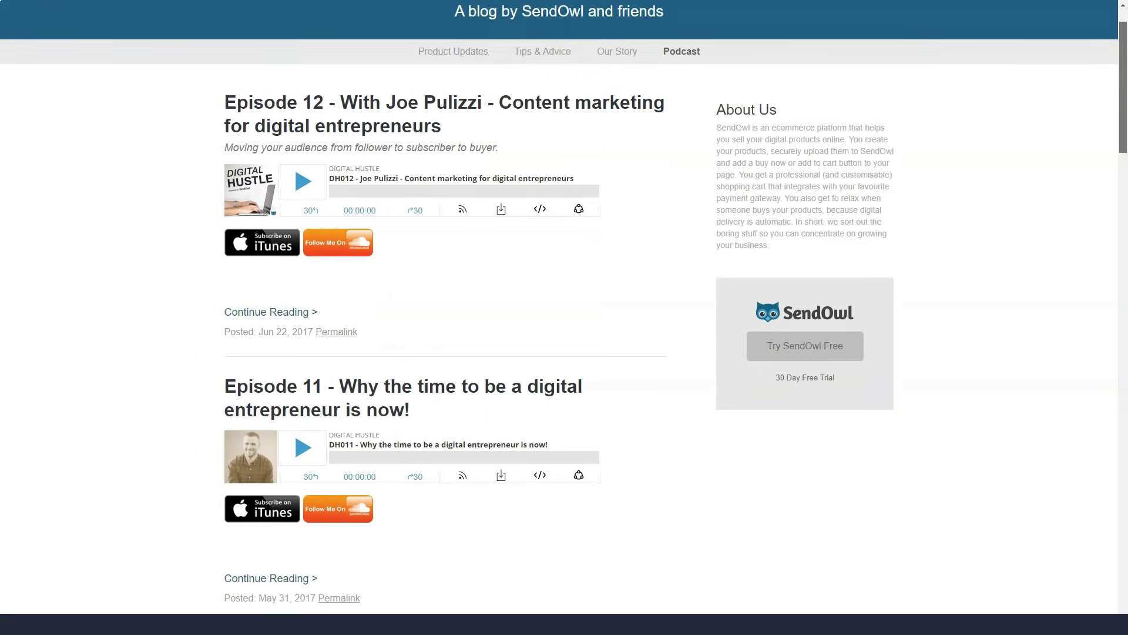
{"action": "scroll", "coordinate": [558, 318], "scroll_direction": "down", "scroll_amount": 1}
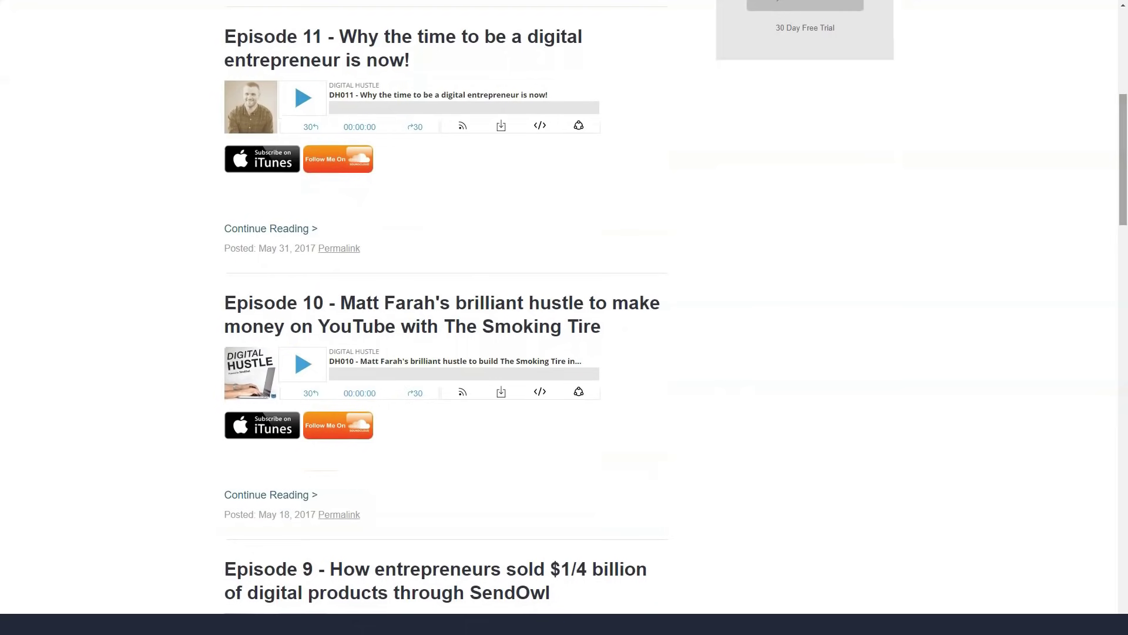
{"action": "scroll", "coordinate": [557, 318], "scroll_direction": "down", "scroll_amount": 4}
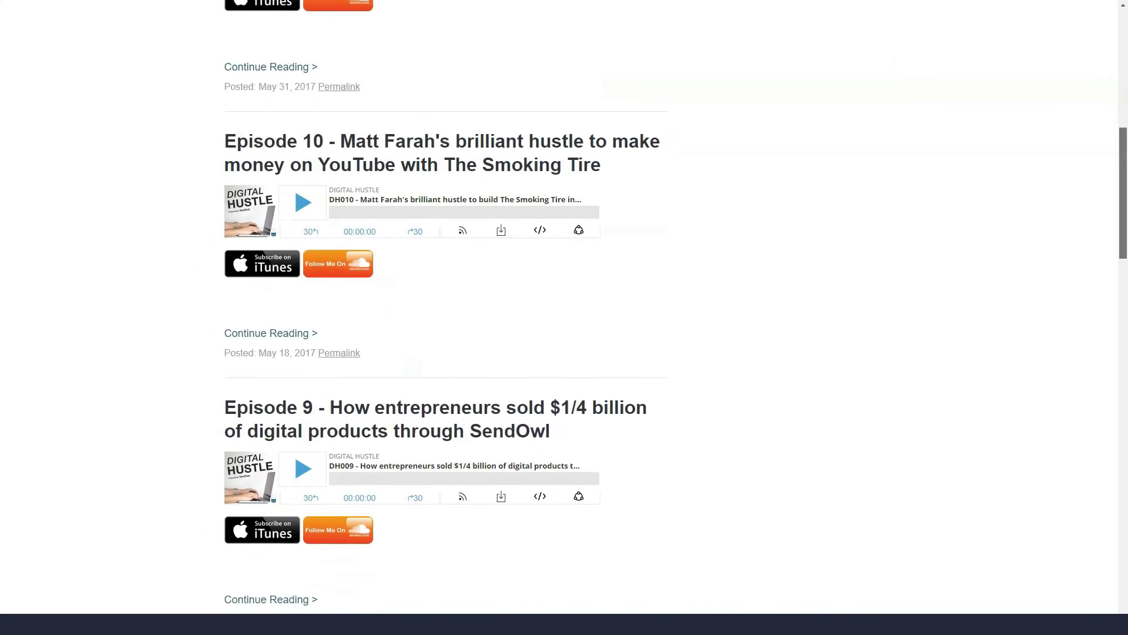
{"action": "scroll", "coordinate": [557, 317], "scroll_direction": "down", "scroll_amount": 1}
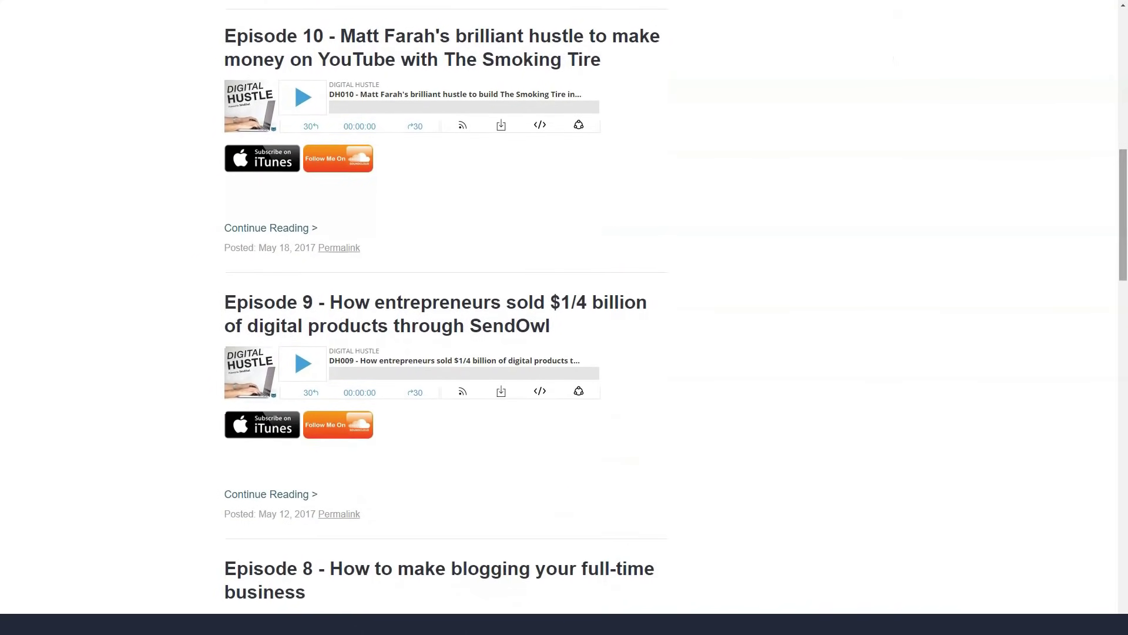
{"action": "scroll", "coordinate": [558, 317], "scroll_direction": "down", "scroll_amount": 5}
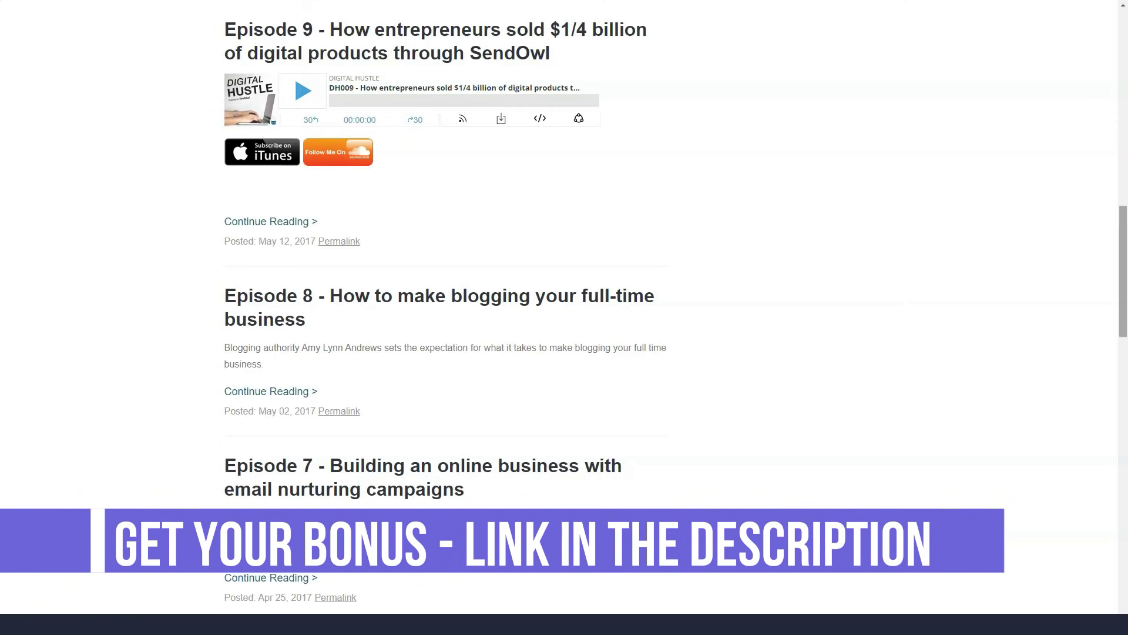
{"action": "scroll", "coordinate": [558, 317], "scroll_direction": "down", "scroll_amount": 5}
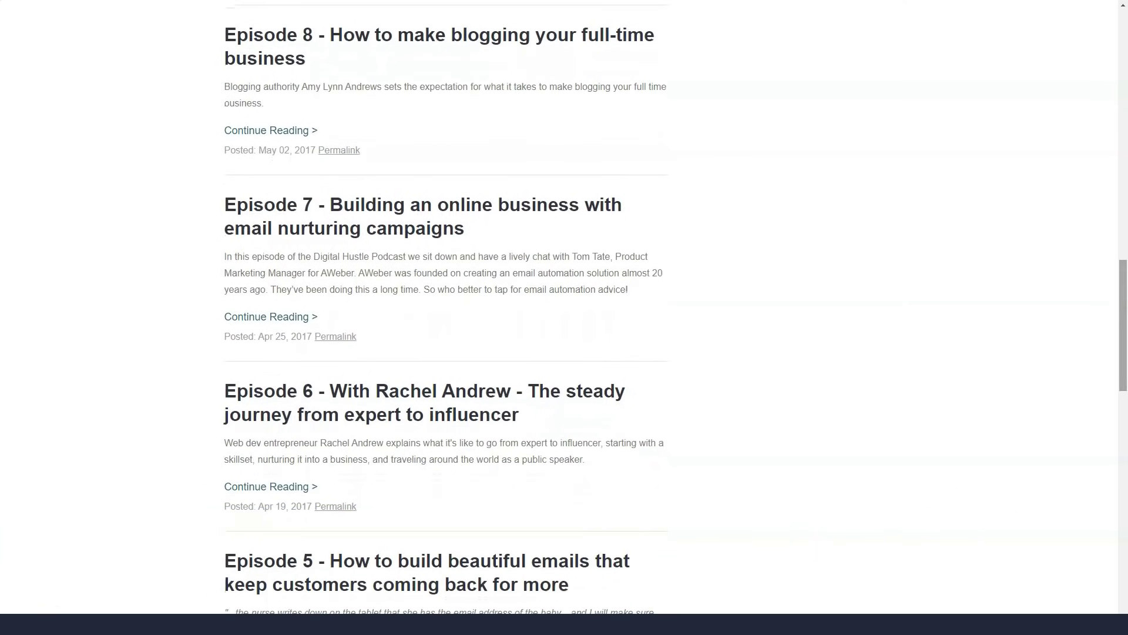
{"action": "scroll", "coordinate": [557, 318], "scroll_direction": "down", "scroll_amount": 3}
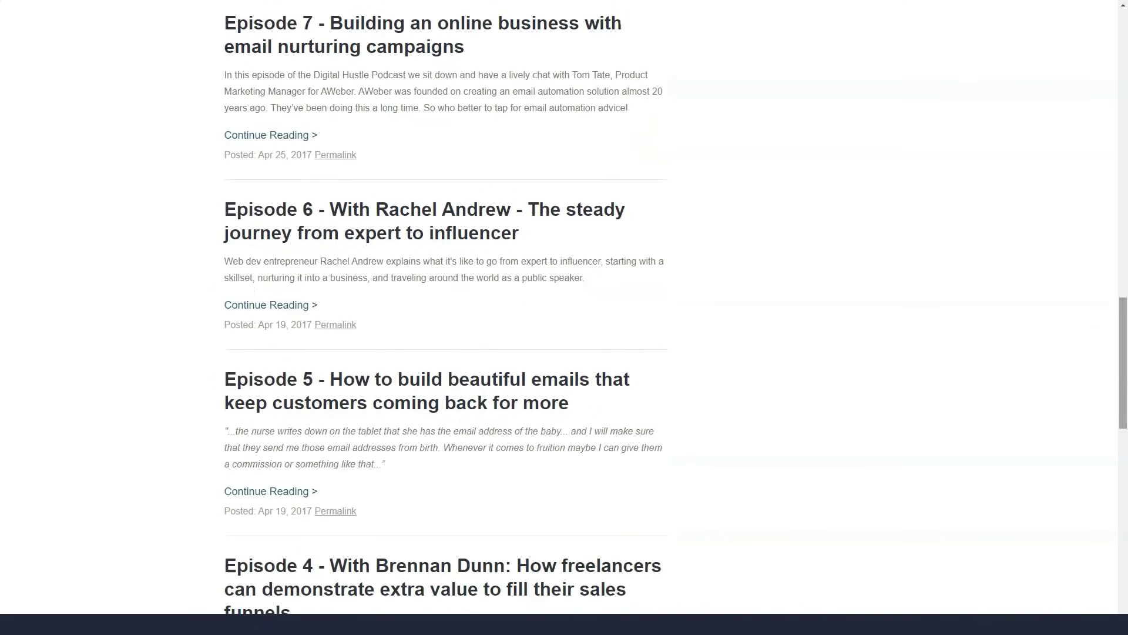
{"action": "scroll", "coordinate": [559, 317], "scroll_direction": "down", "scroll_amount": 4}
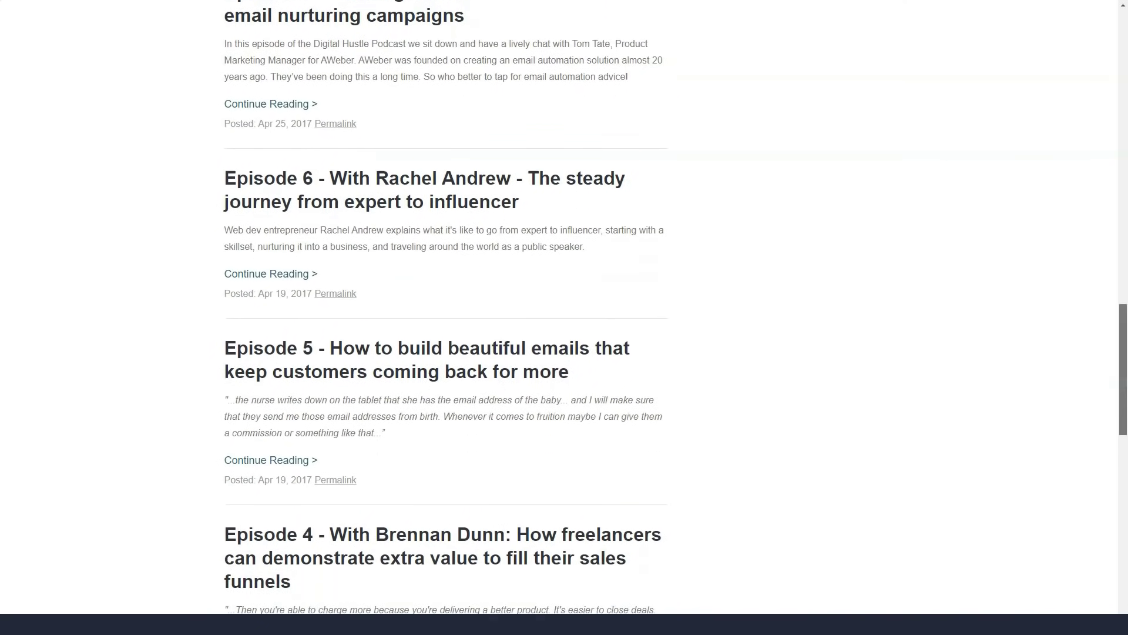
{"action": "scroll", "coordinate": [558, 318], "scroll_direction": "down", "scroll_amount": 2}
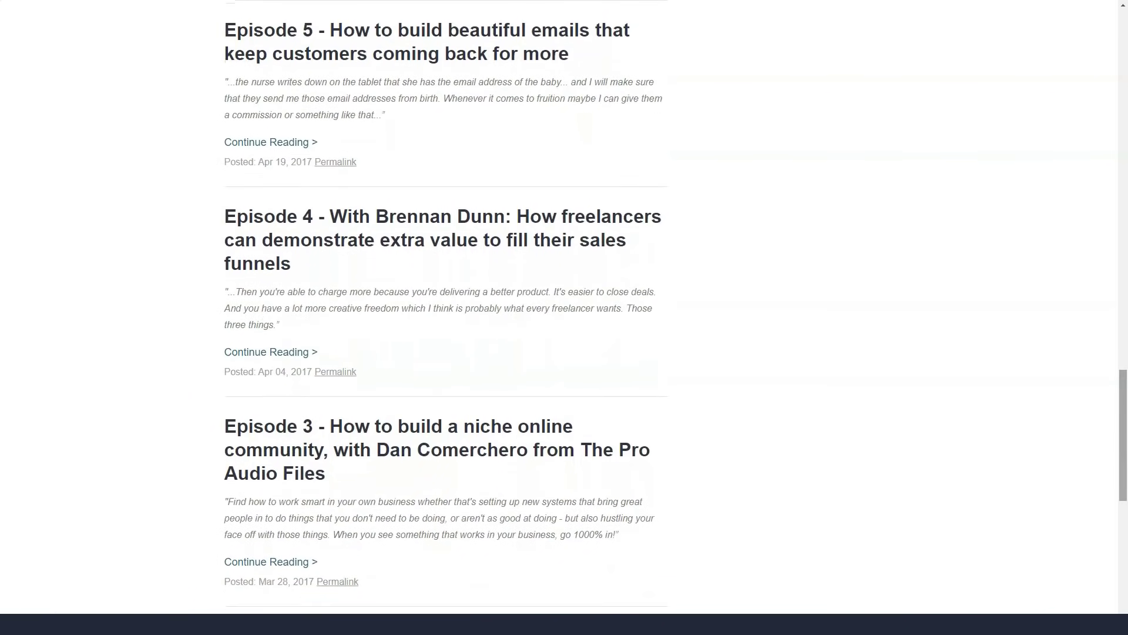
{"action": "scroll", "coordinate": [557, 317], "scroll_direction": "down", "scroll_amount": 5}
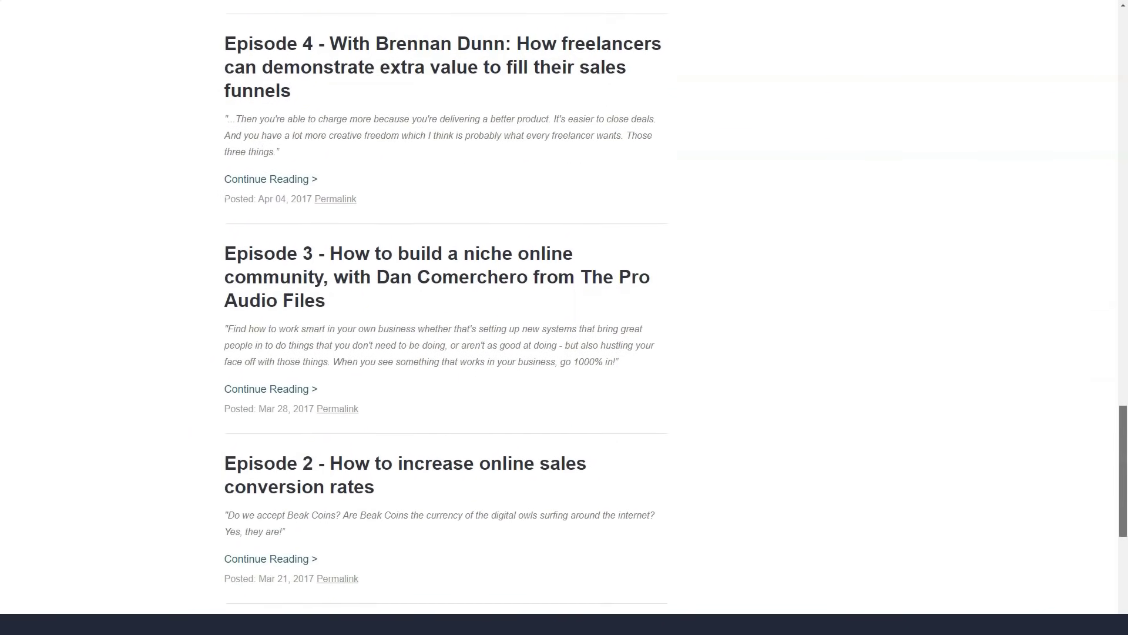
{"action": "scroll", "coordinate": [558, 318], "scroll_direction": "down", "scroll_amount": 1}
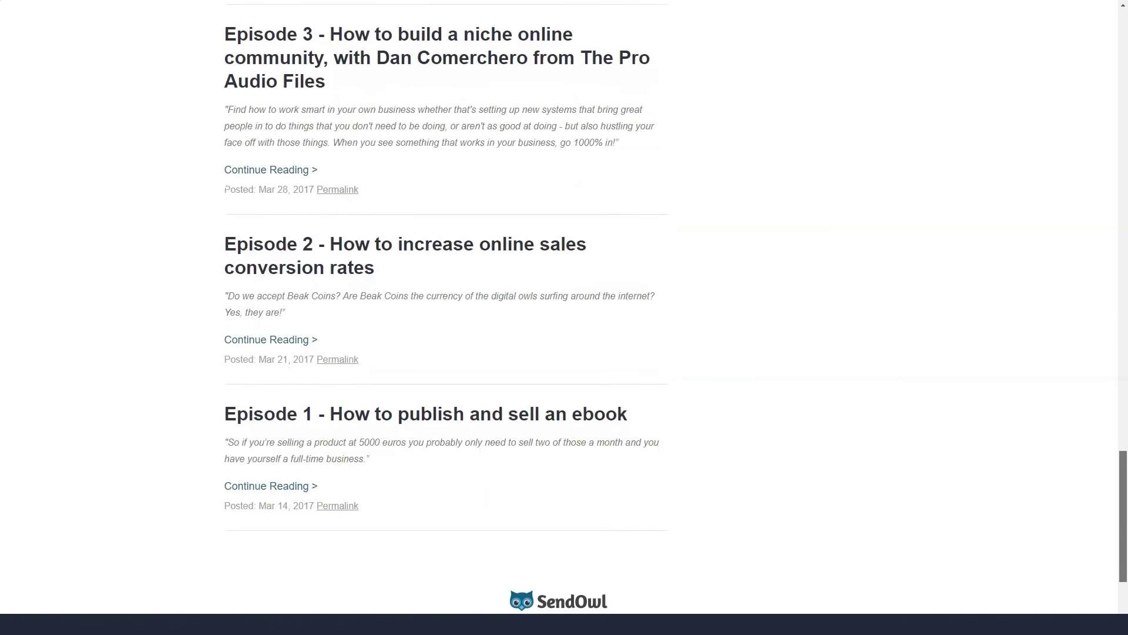